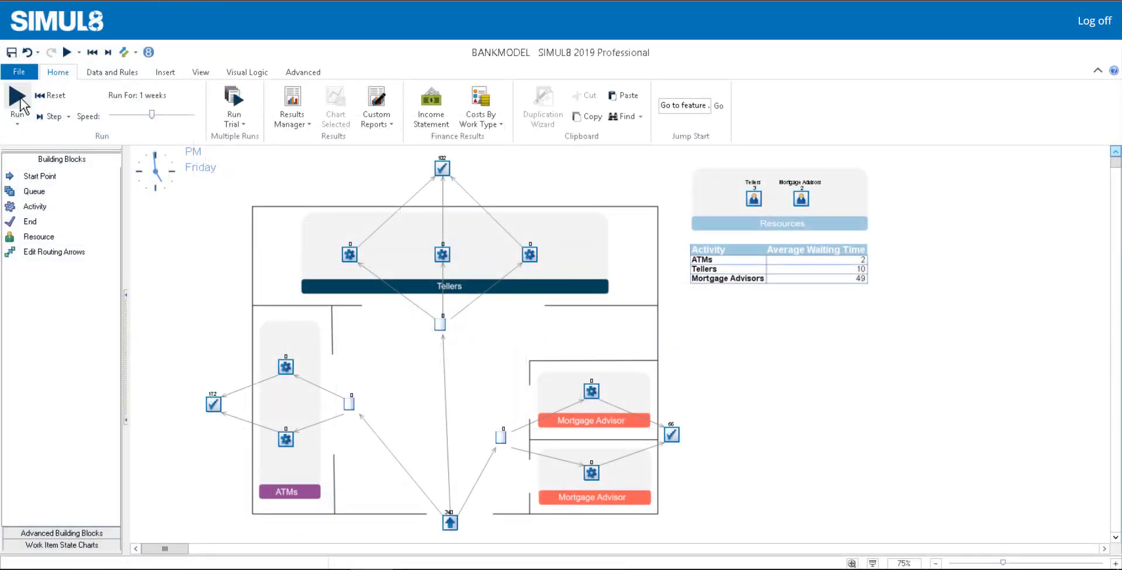
Rerun the existing bank model simulation with F9
key("F9")
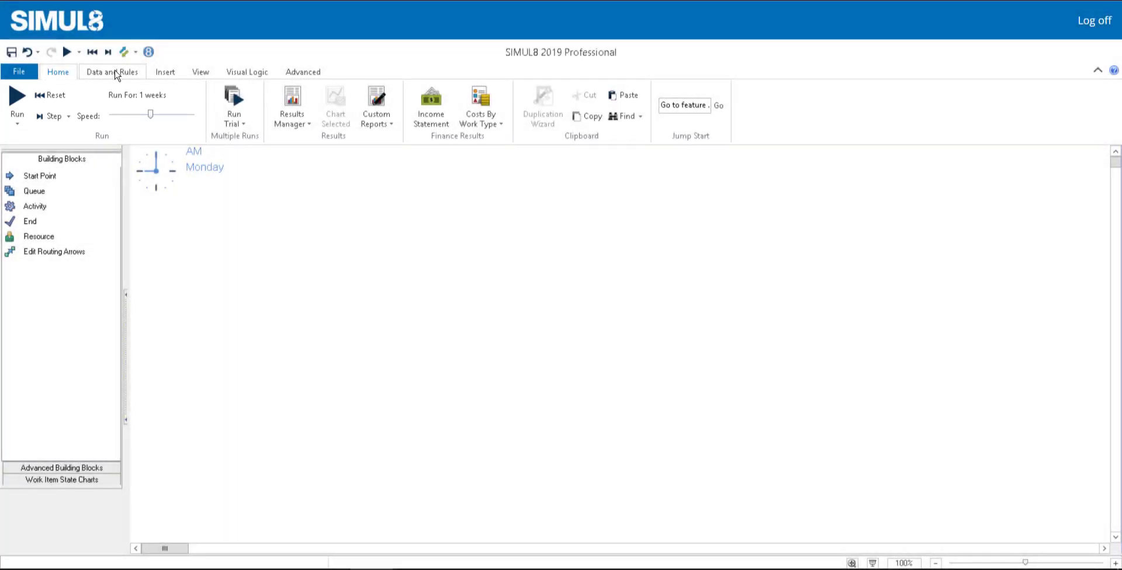
left_click(116, 72)
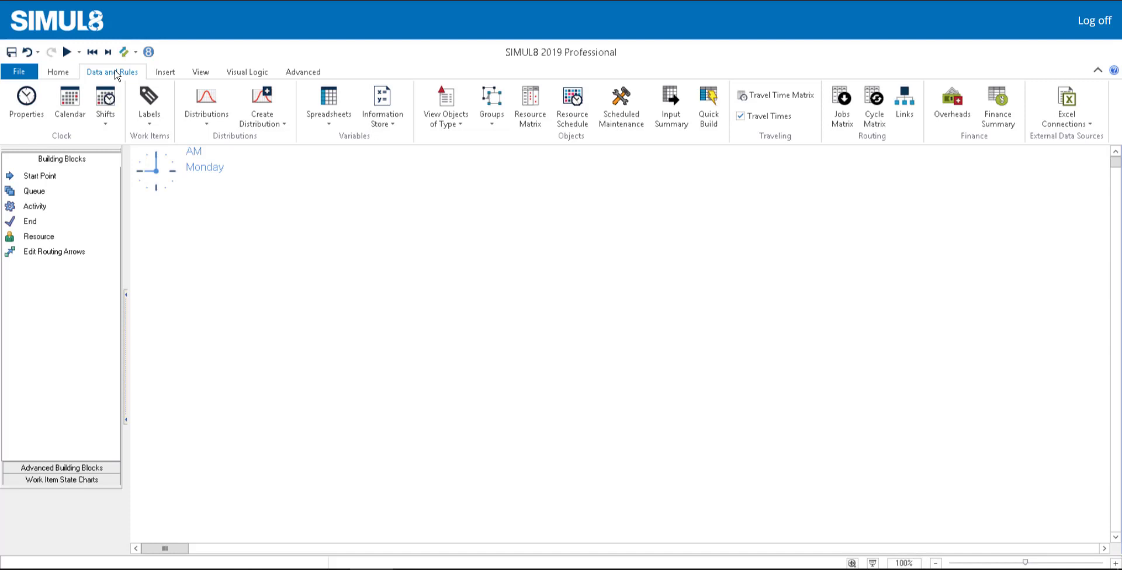
left_click(166, 73)
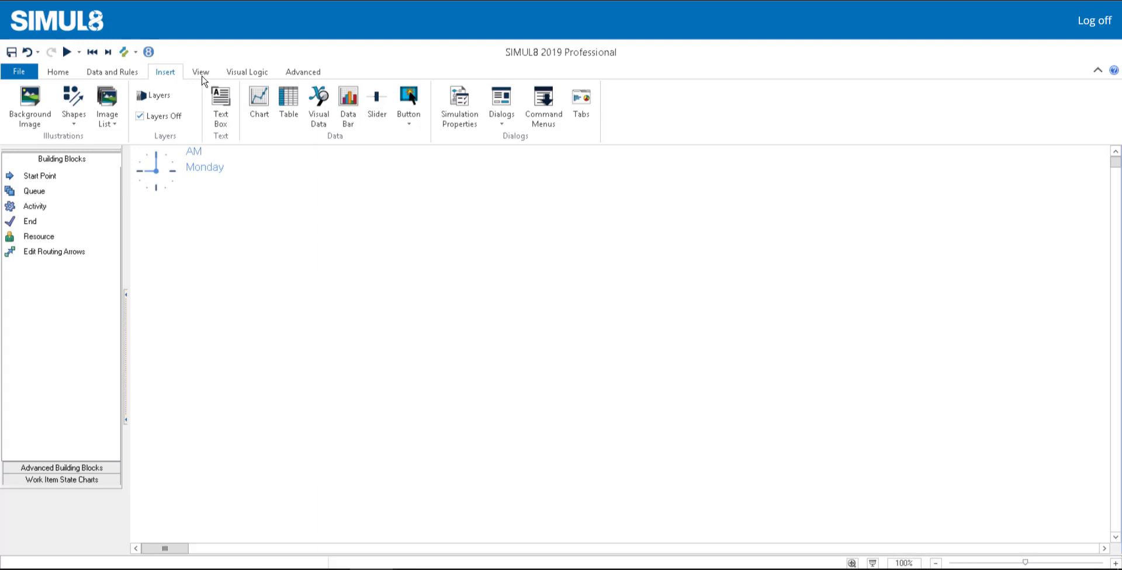
left_click(200, 72)
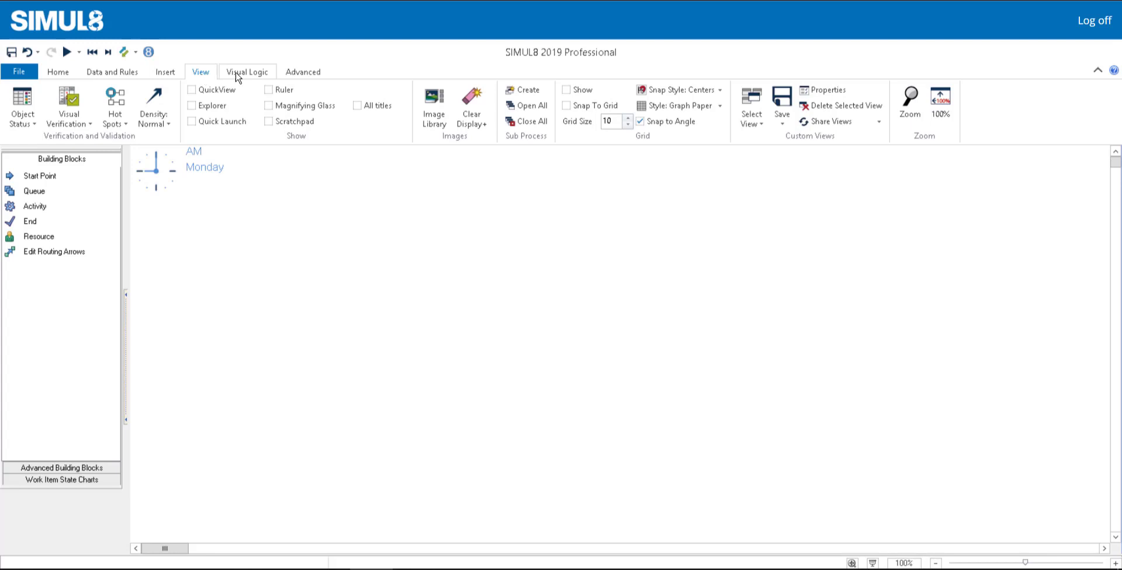
left_click(237, 75)
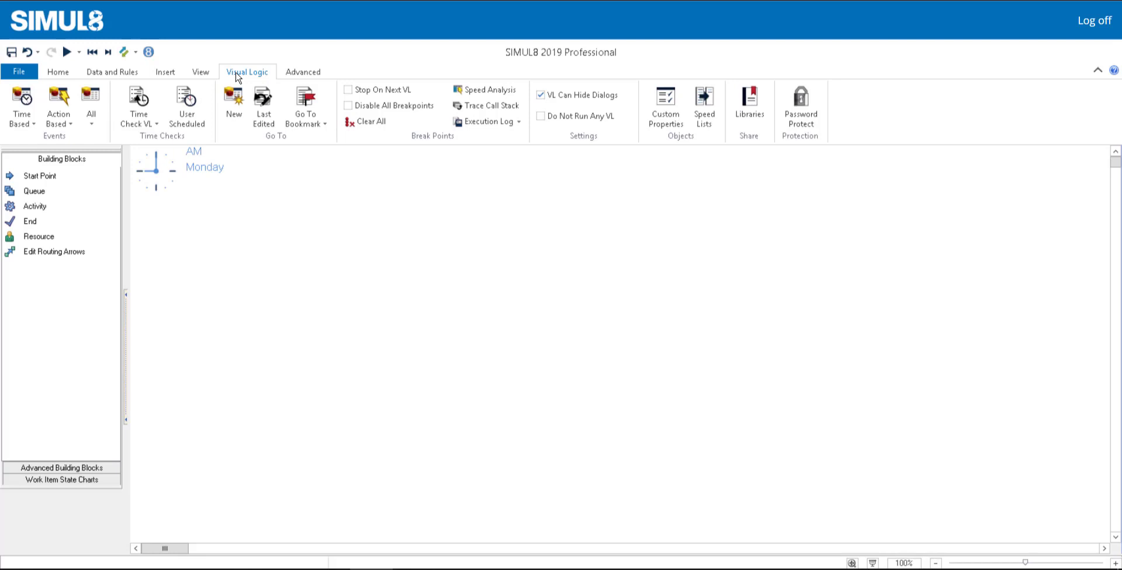
left_click(291, 76)
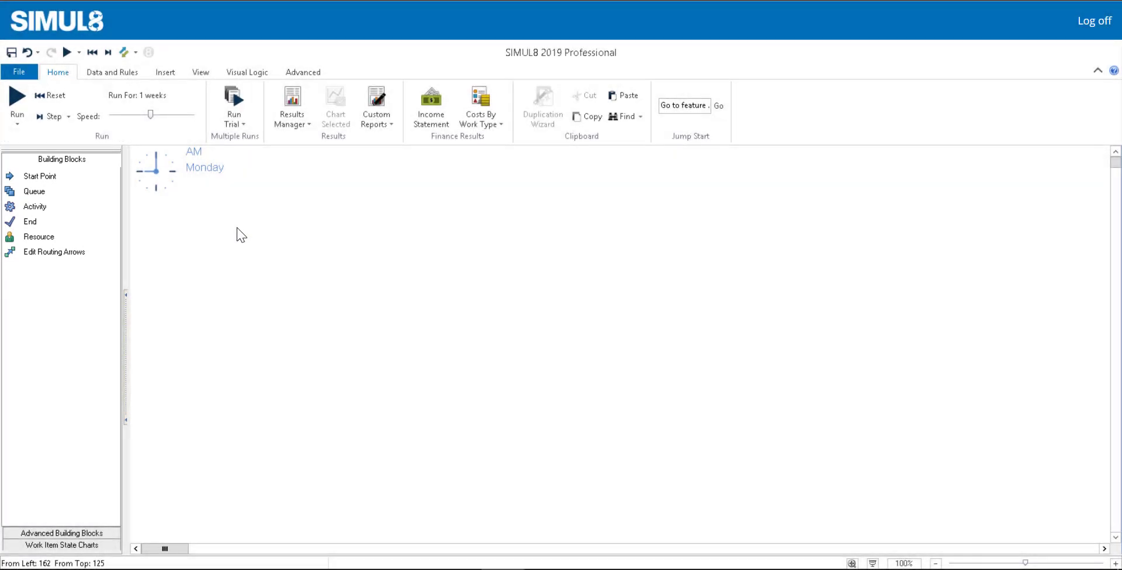
Place a Start Point and a Queue side by side on the canvas
left_click(35, 207)
left_click(56, 180)
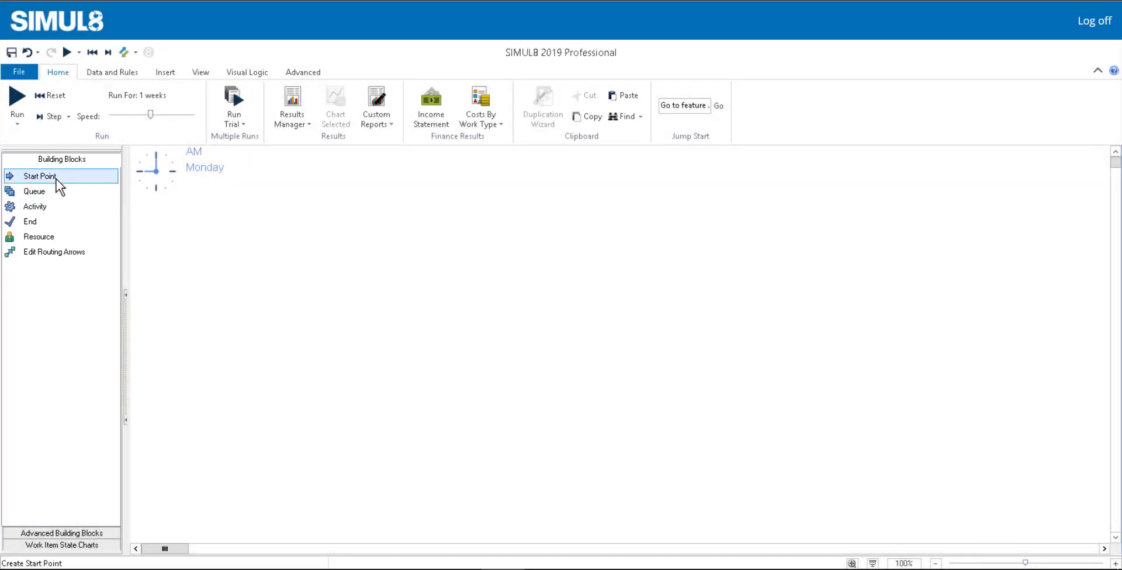
left_click(301, 257)
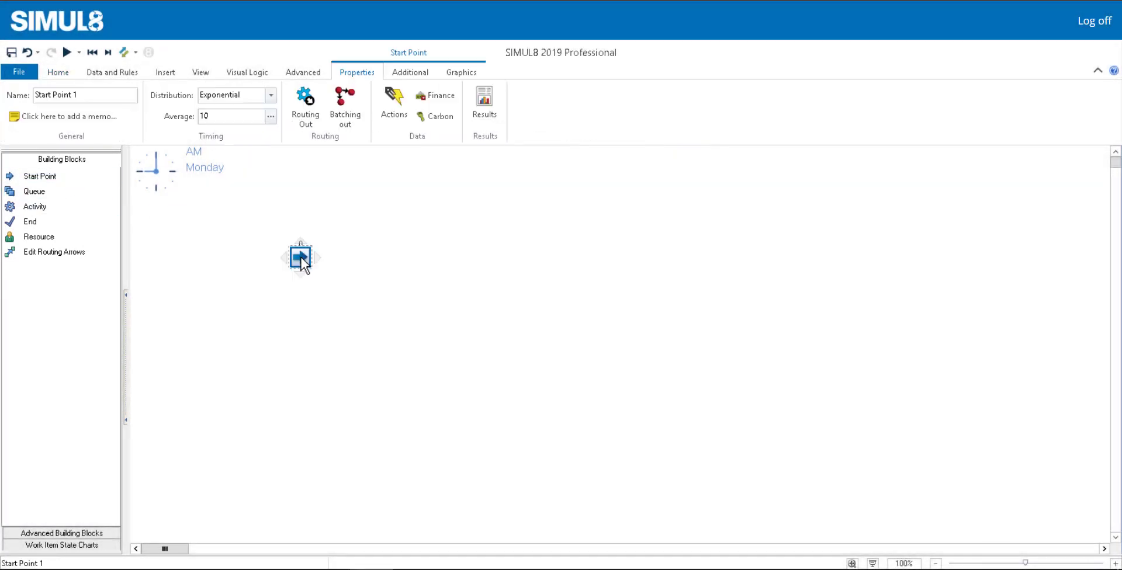
left_click(320, 325)
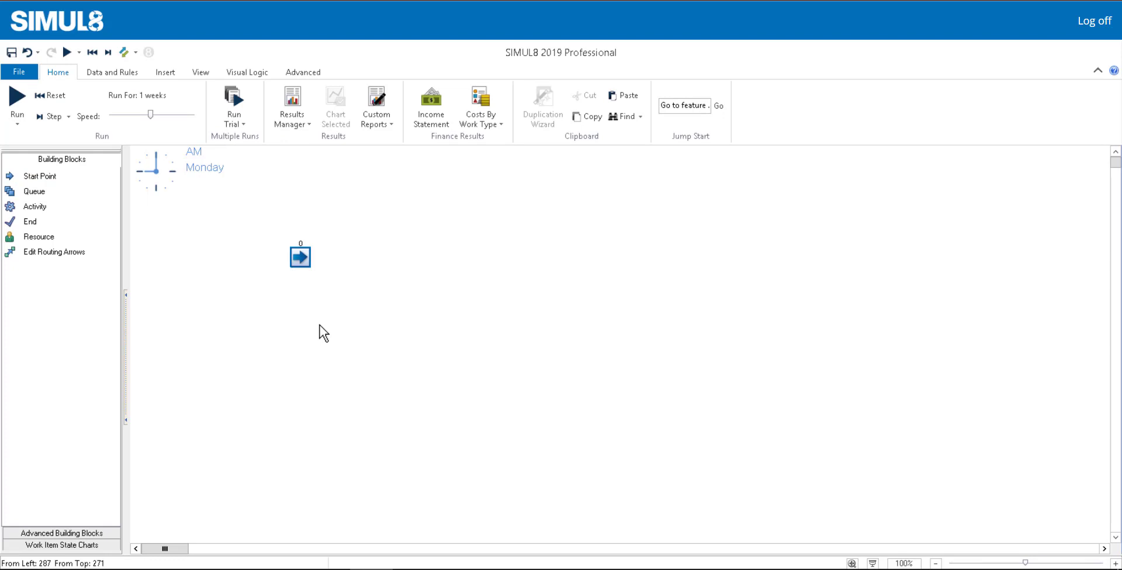
left_click(56, 191)
left_click(366, 257)
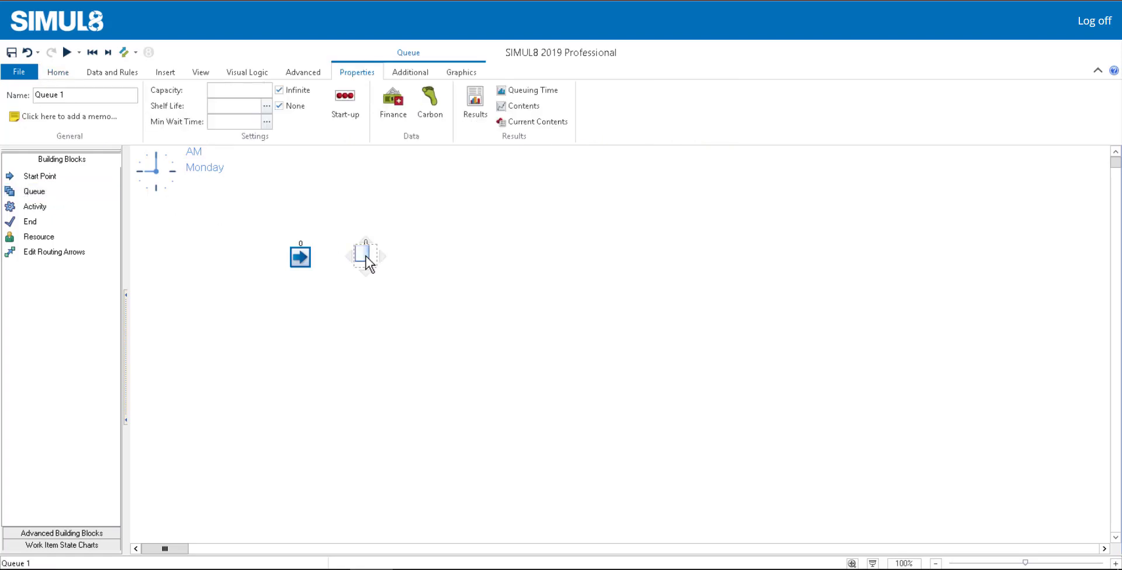
left_click(376, 359)
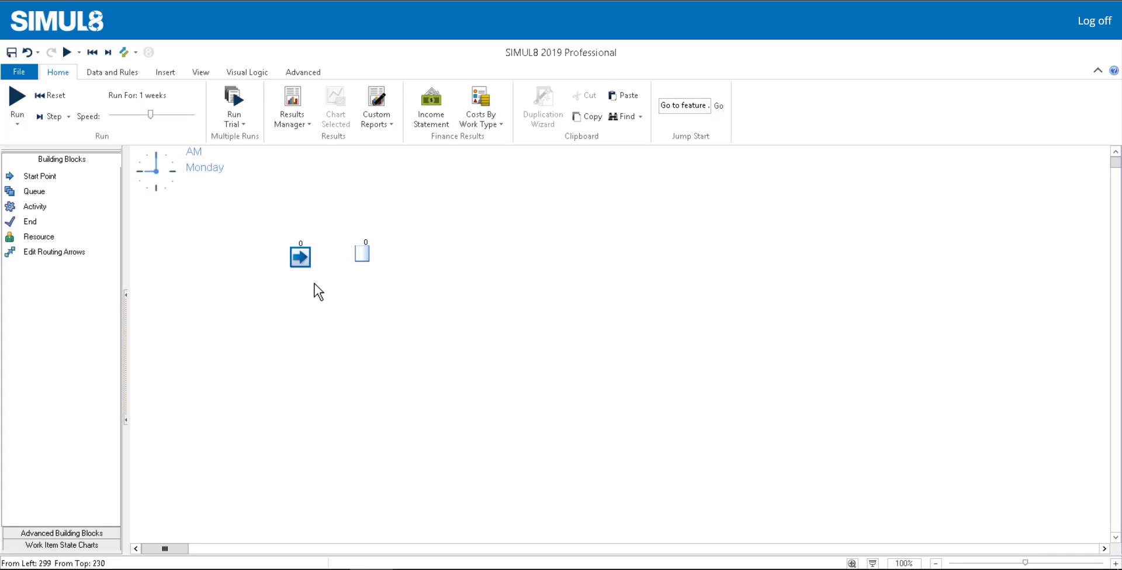
Link the start point to the queue, then add an activity named Teller and an End
left_click(298, 260)
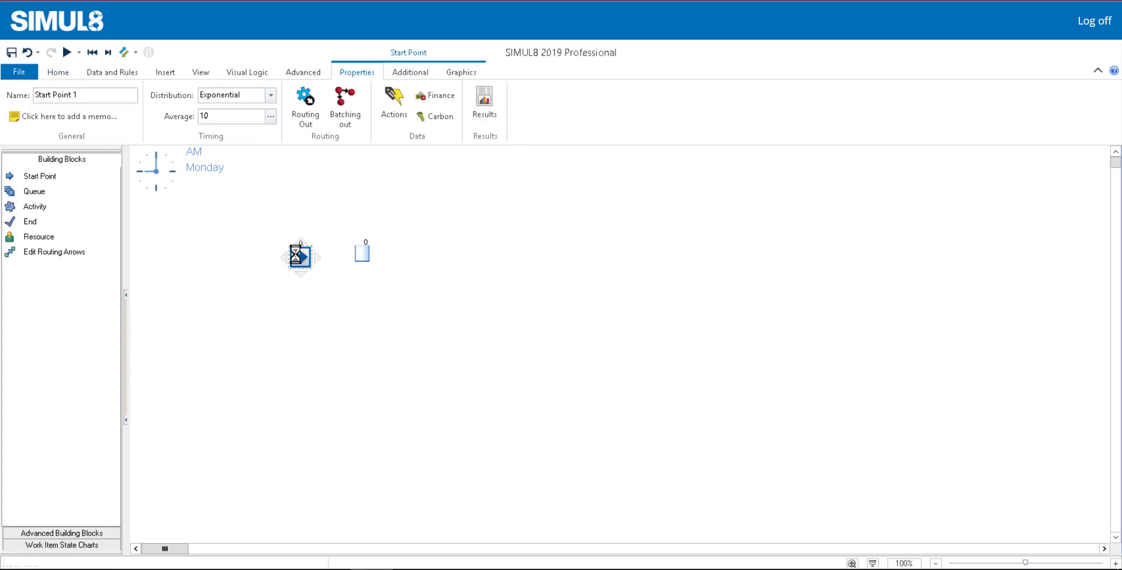
left_click_drag(298, 257, 363, 256)
left_click(364, 257)
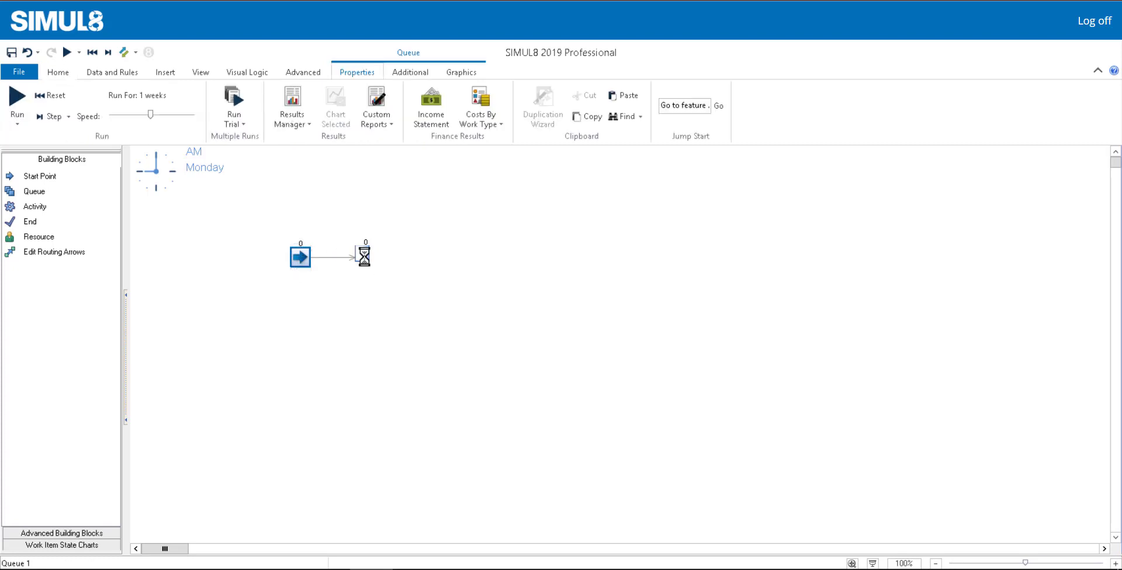
mouse_move(386, 265)
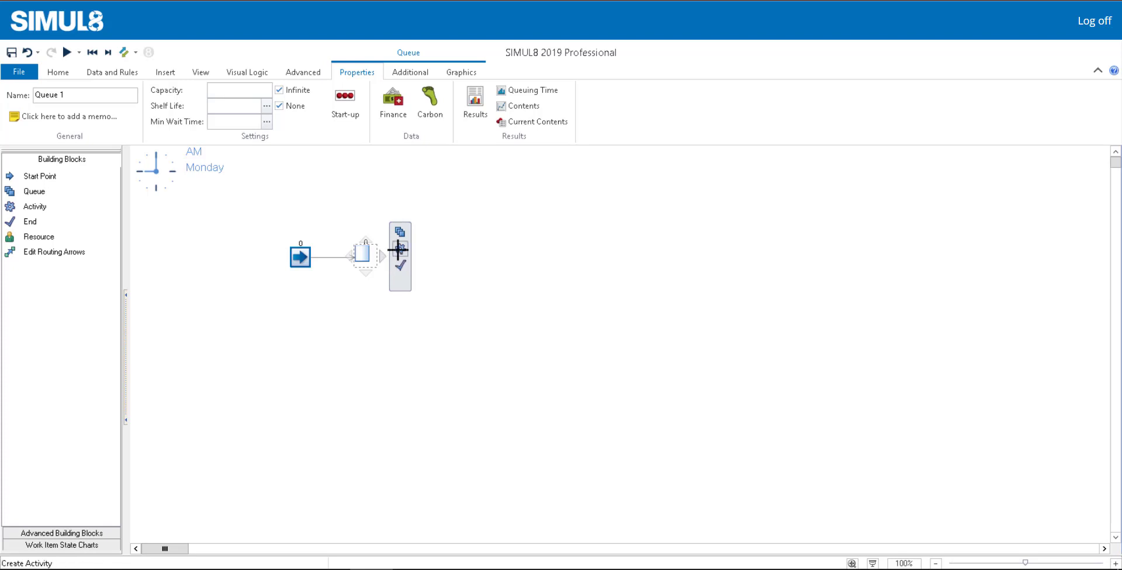
left_click(400, 249)
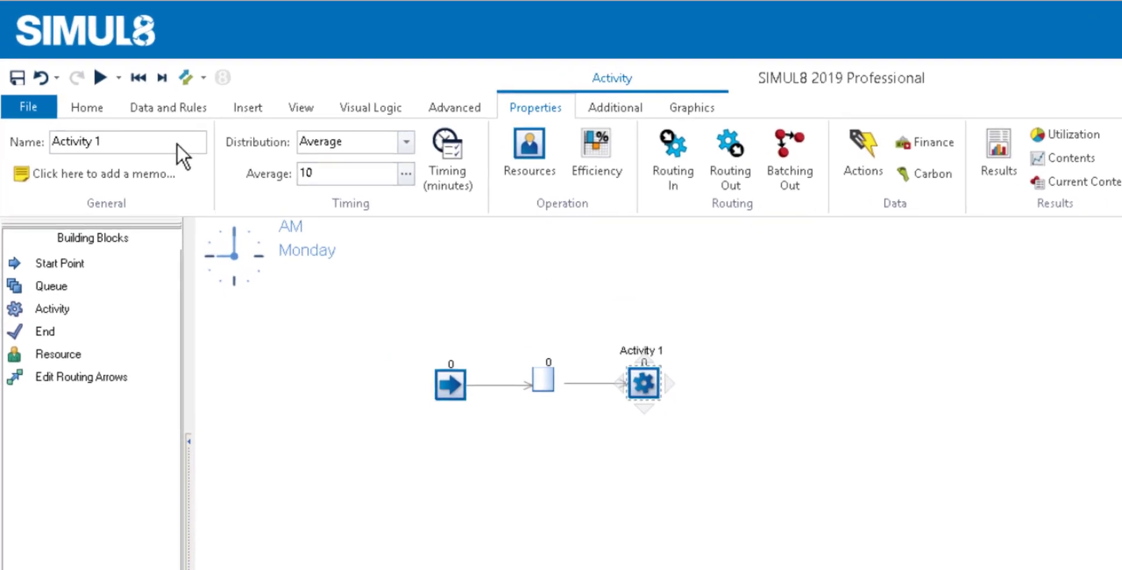
left_click(118, 95)
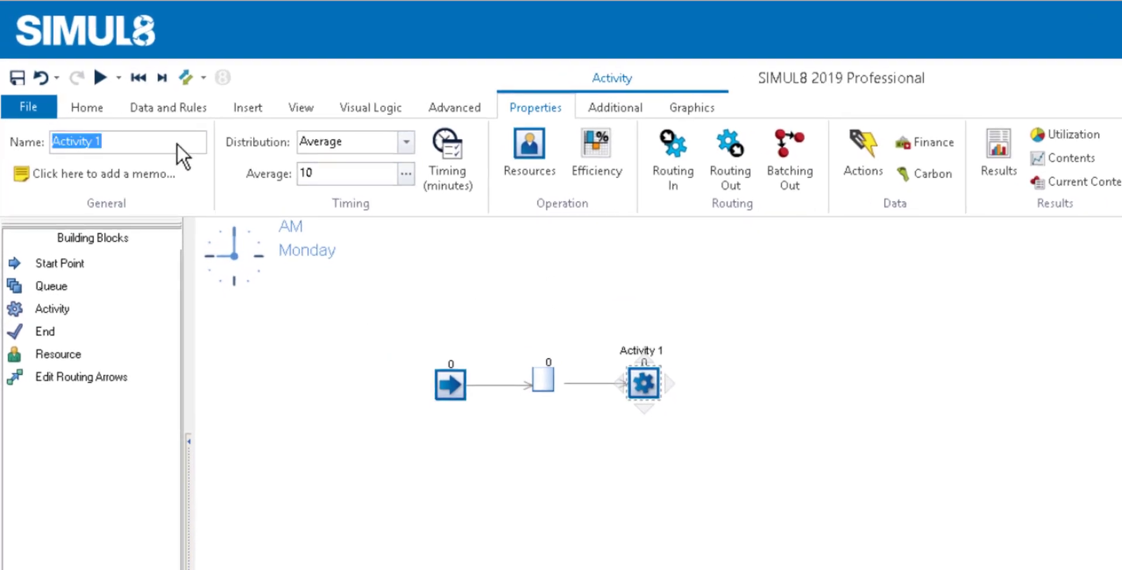
type("Teller")
key("Return")
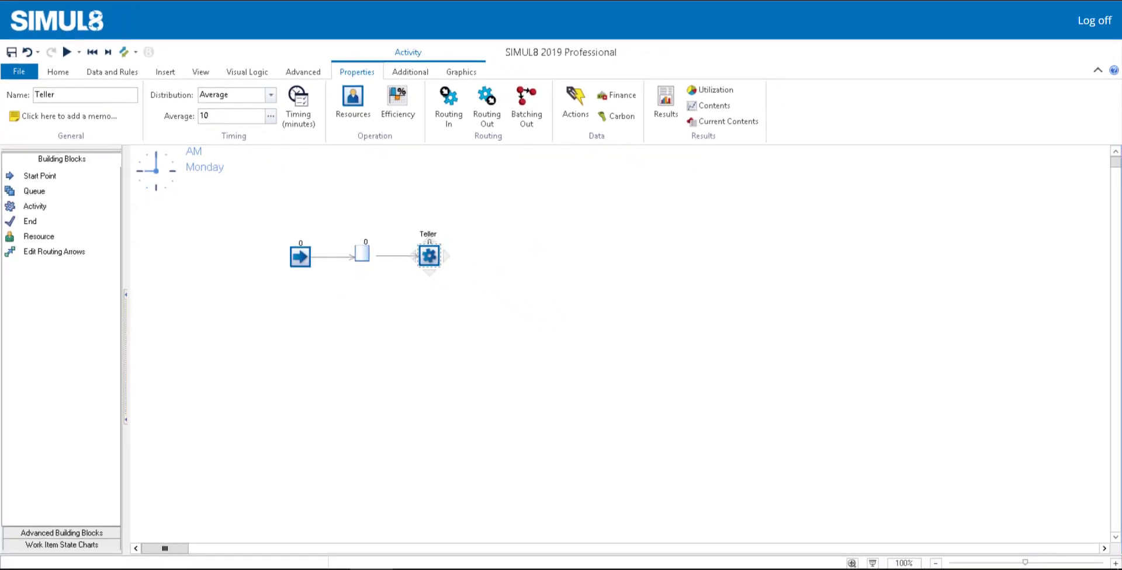
mouse_move(445, 257)
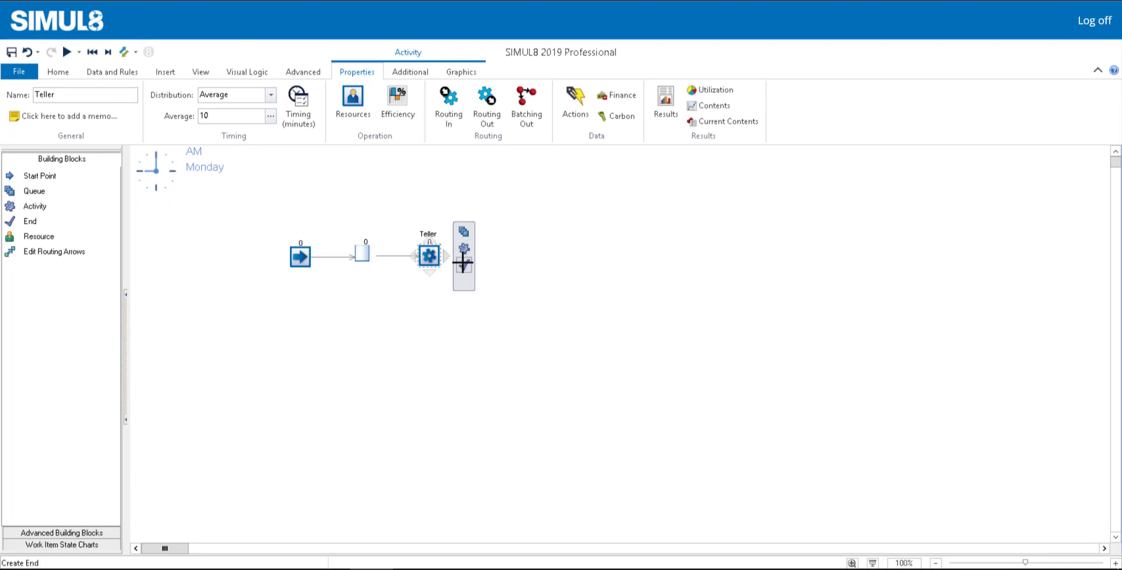
left_click(464, 264)
Run the model for the week, reaching 234 arrivals and 230 completed
left_click(18, 98)
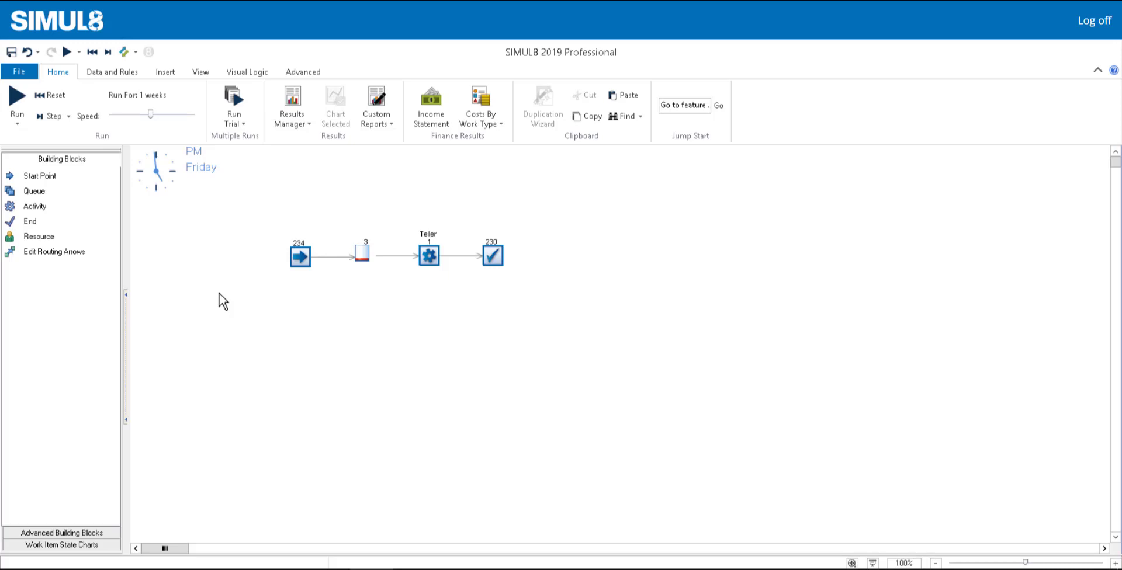
In Clock Properties, set the daily start time to 08:00 and clear the day length
double_click(183, 181)
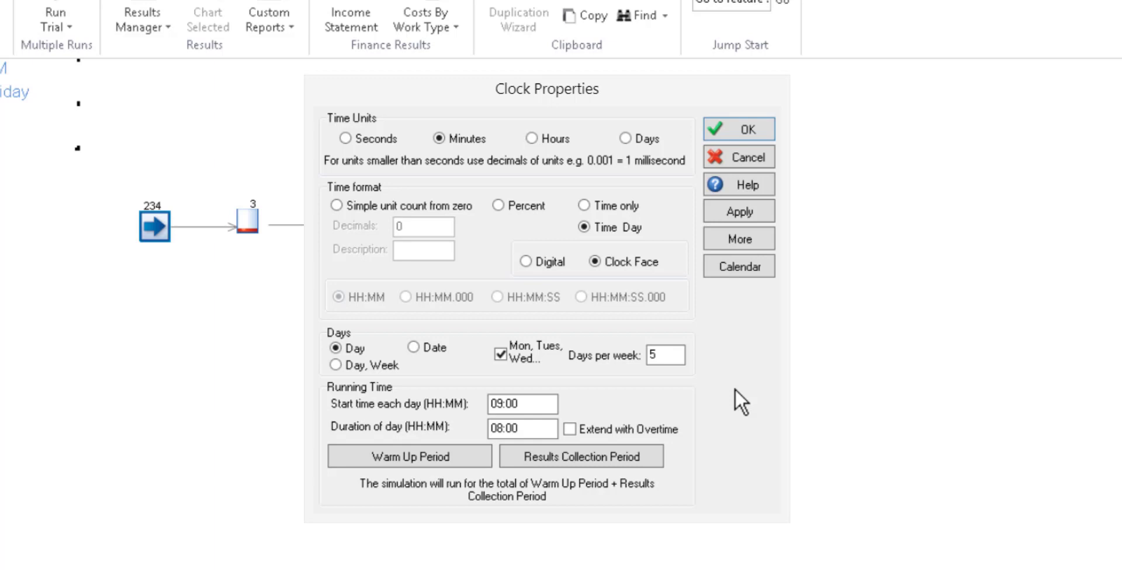
left_click(505, 404)
key("BackSpace")
type("8")
left_click(502, 428)
key("BackSpace")
Enter a 09:00 day duration and confirm the clock settings
type("9")
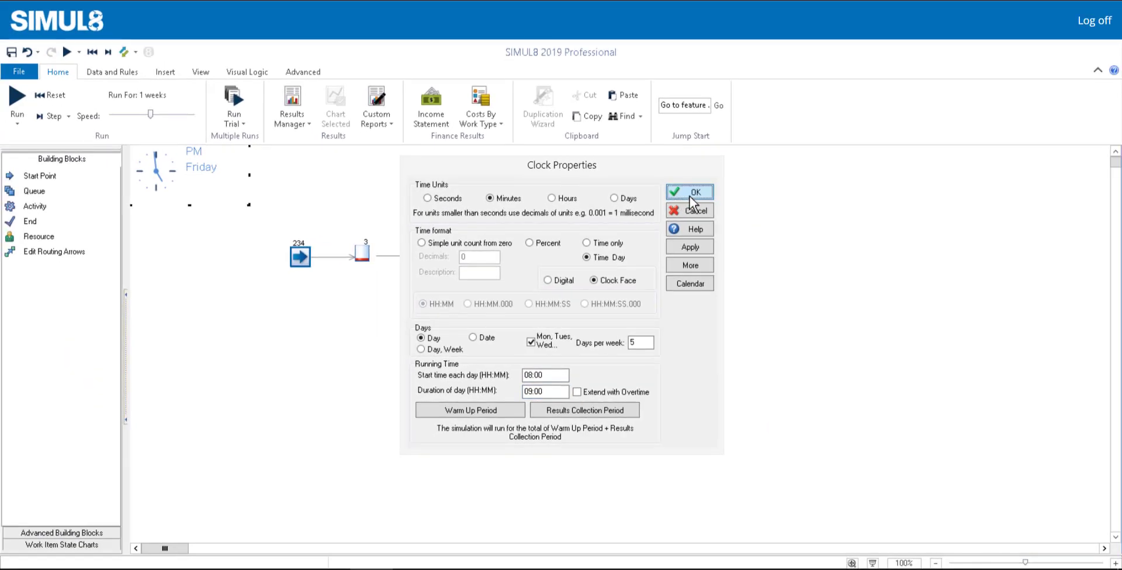
left_click(702, 180)
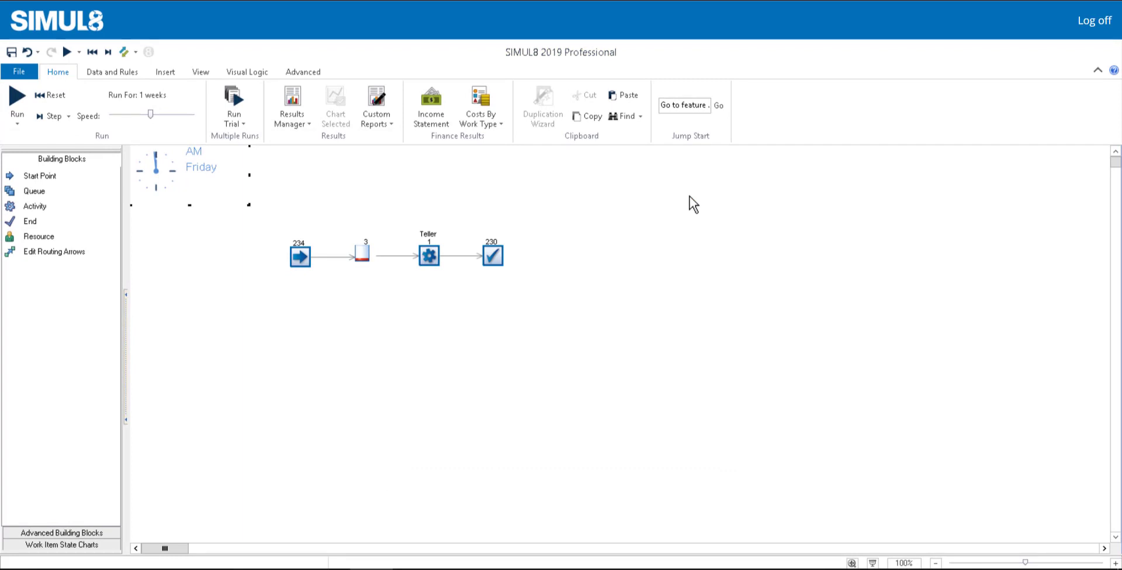